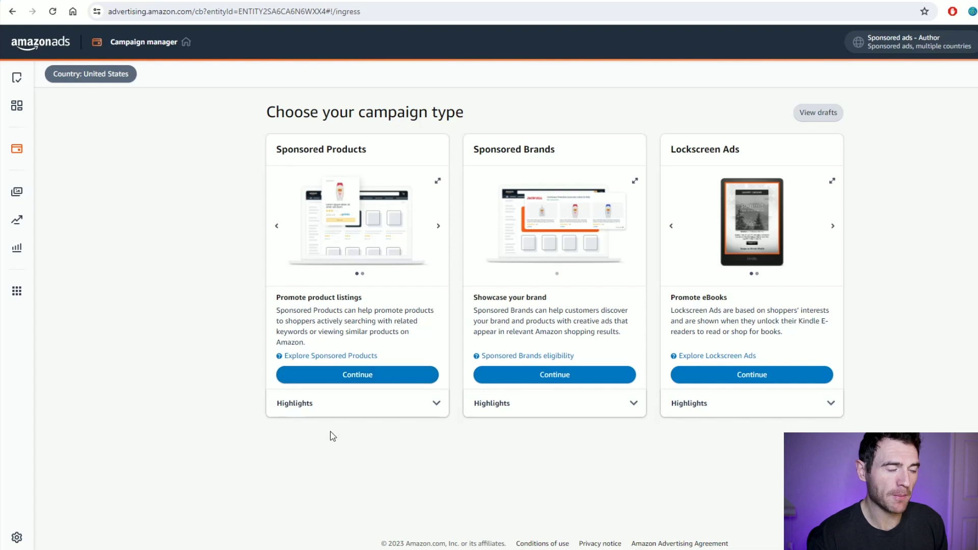
click(377, 380)
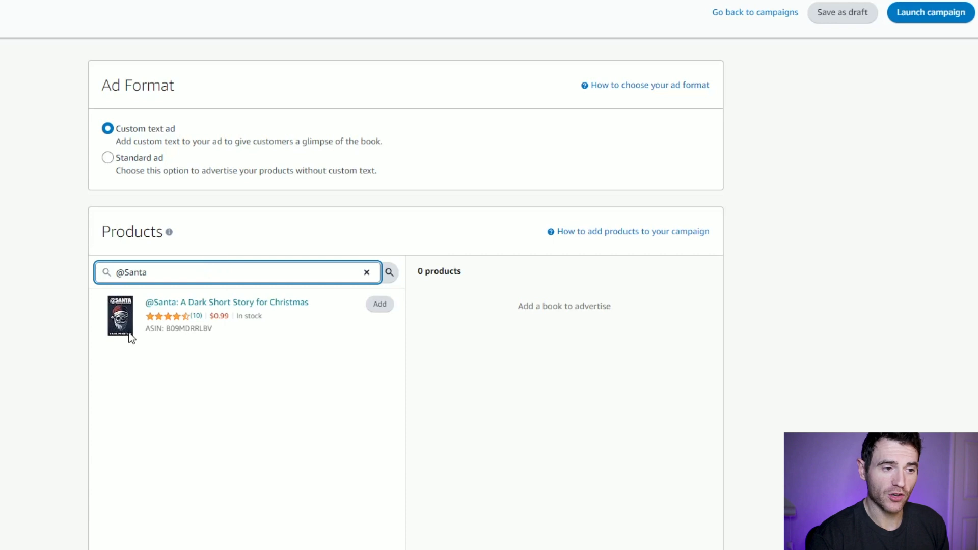
click(381, 306)
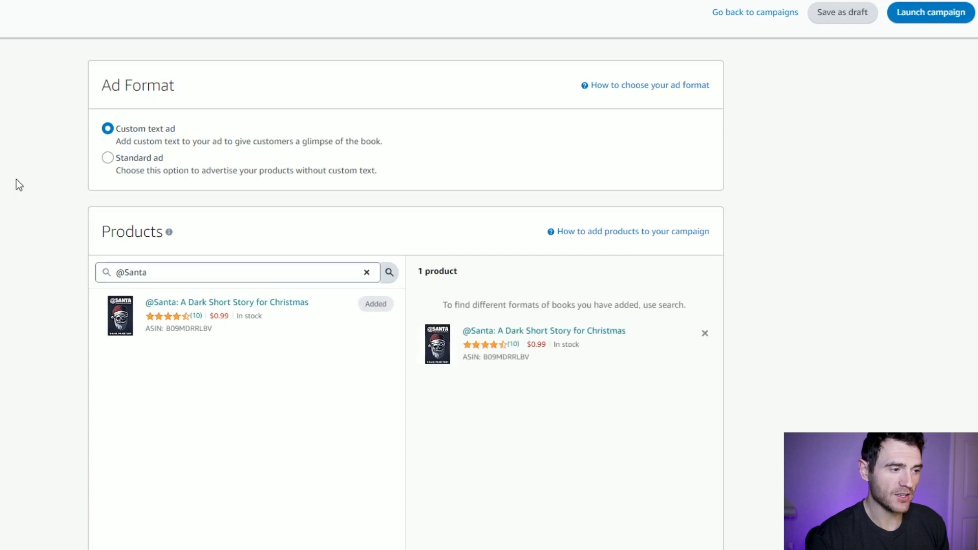
scroll(15, 182, down, 10)
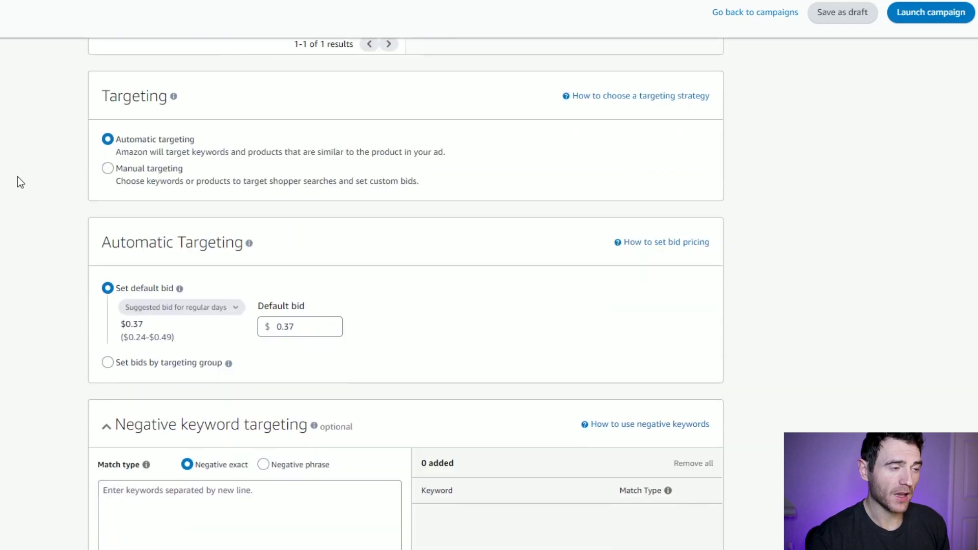
- Use manual targeting with keywords entered as a list at a $0.51 custom bid
click(148, 173)
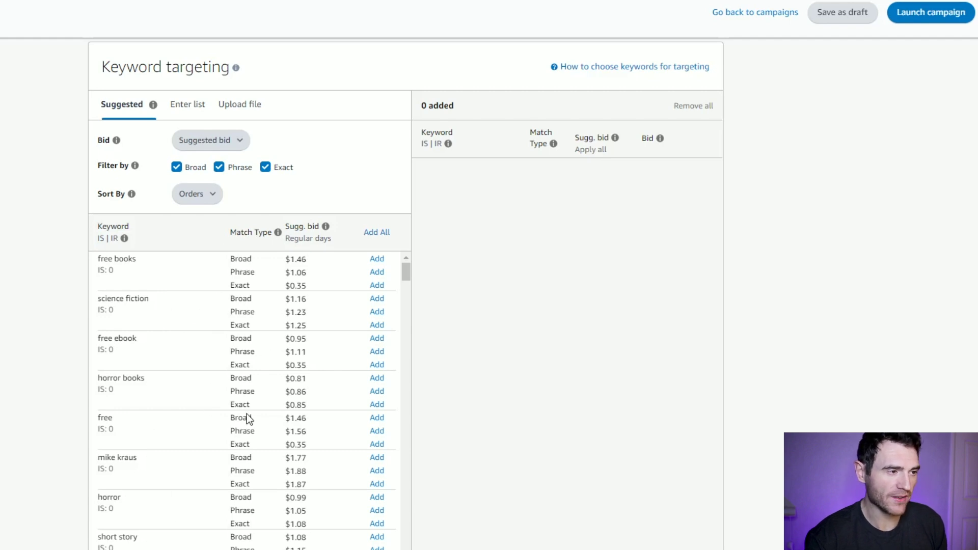
click(184, 105)
click(237, 212)
click(208, 140)
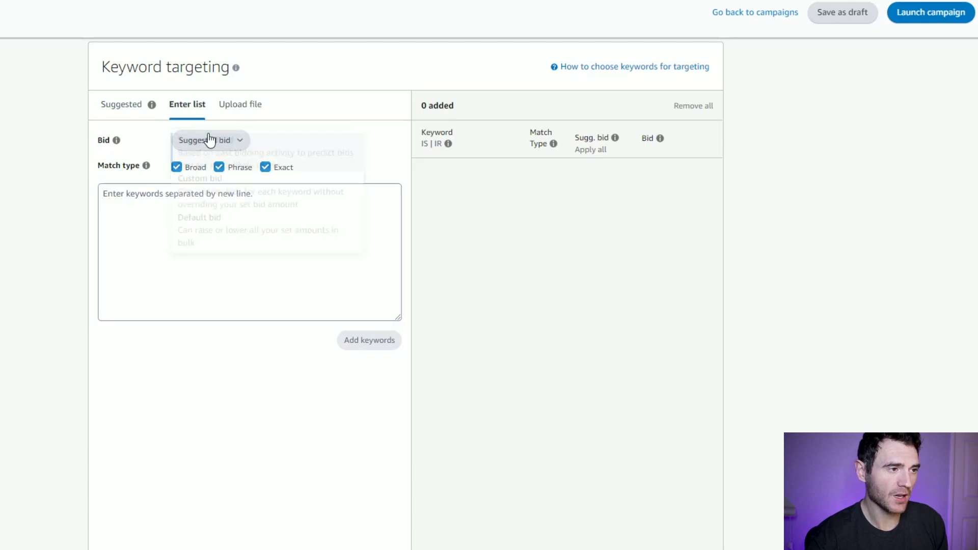
click(212, 192)
text(0)
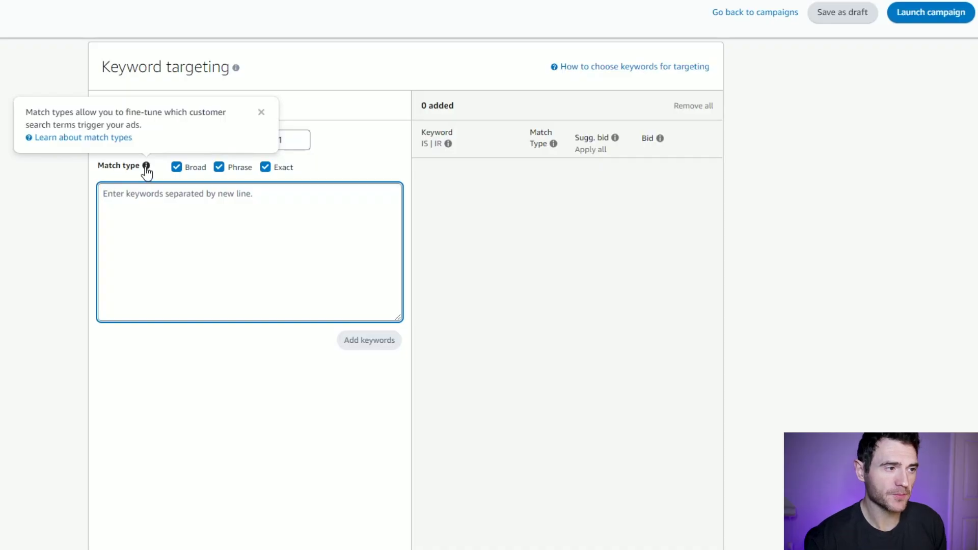
click(170, 205)
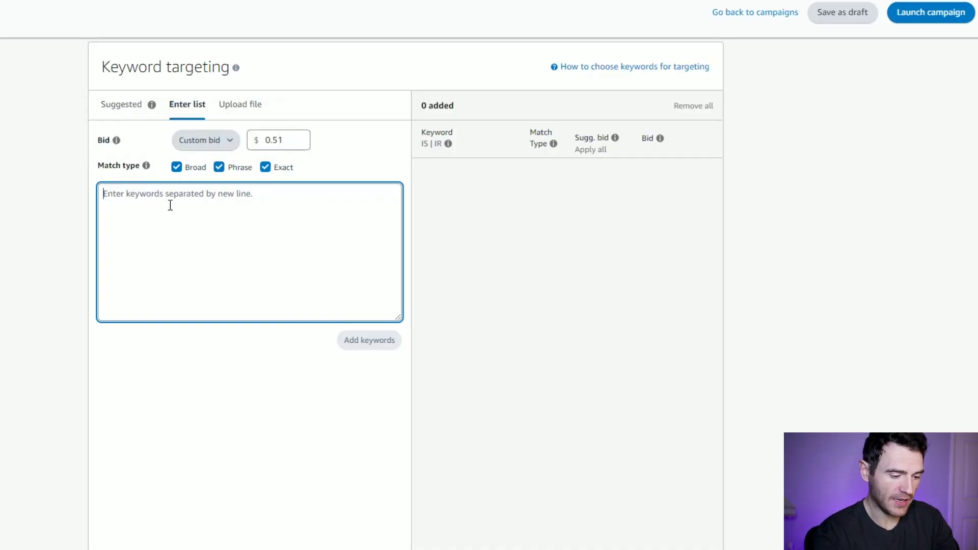
- Add 'horror short story' and 'christmas horror' as Broad, Phrase and Exact keywords at $0.51
text(horror short story)
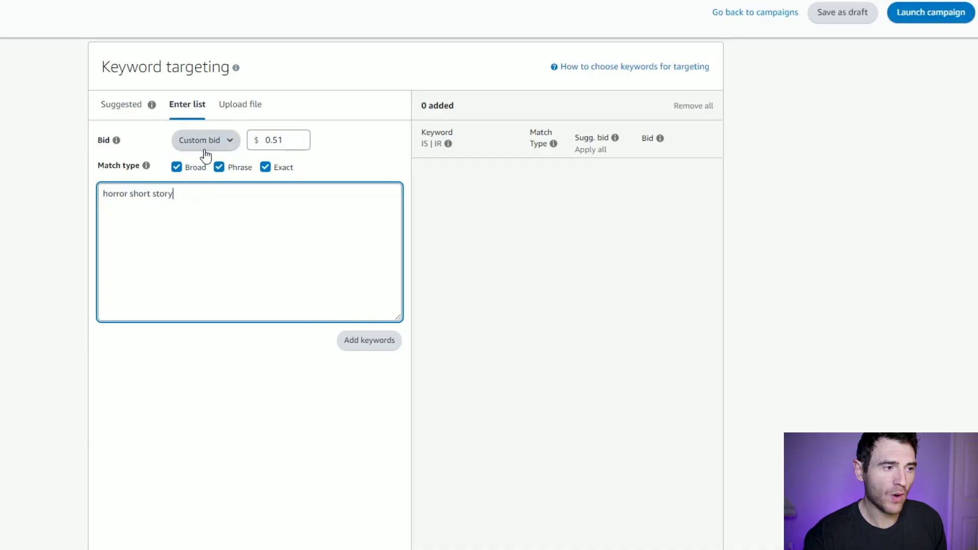
mouse_move(145, 167)
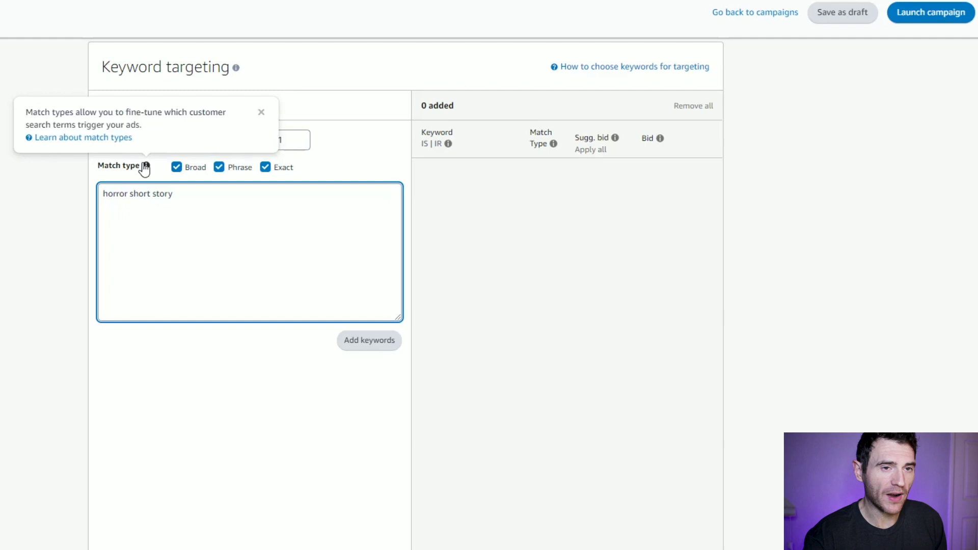
click(380, 346)
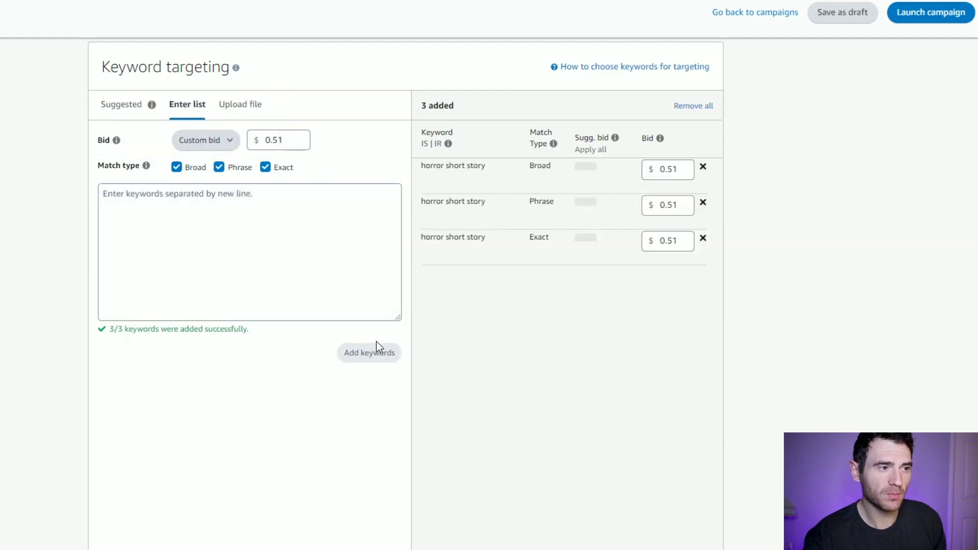
click(309, 255)
click(357, 351)
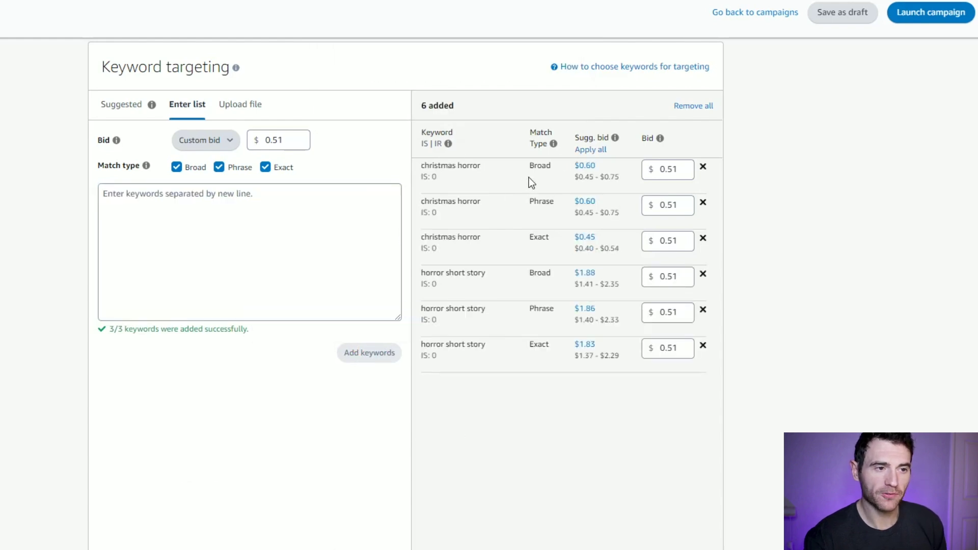
- Add 'kids' and 'children' as negative exact keywords and write the Christmas rampage custom ad text
scroll(763, 248, down, 9)
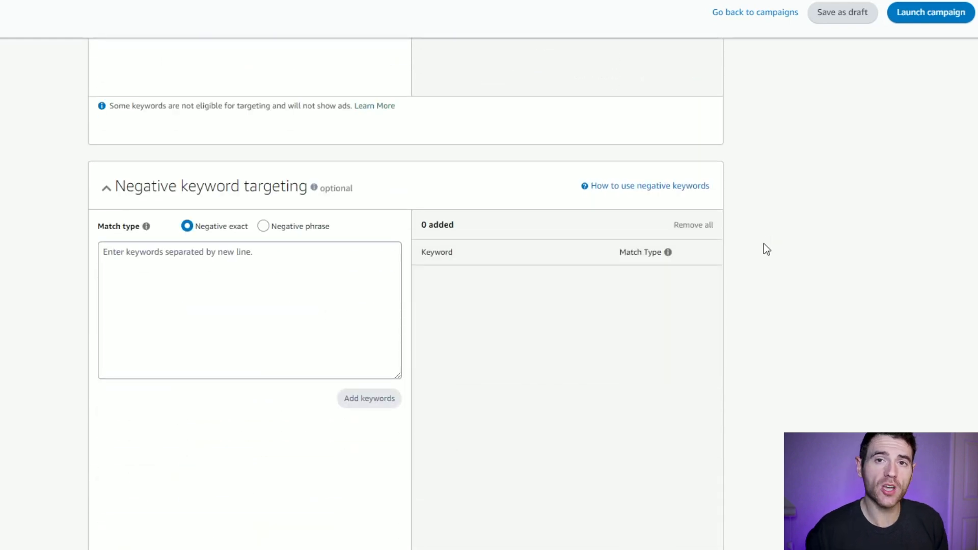
click(353, 303)
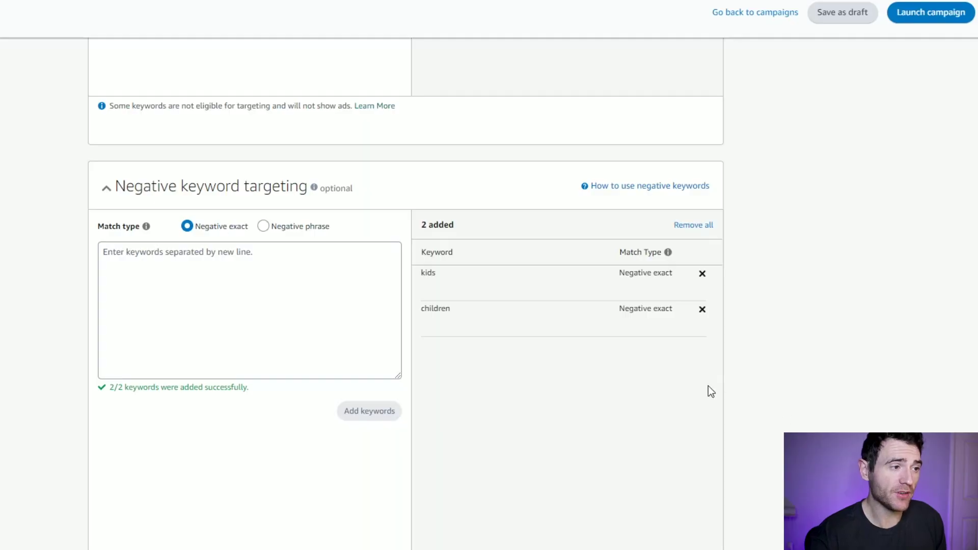
scroll(708, 386, down, 9)
click(282, 341)
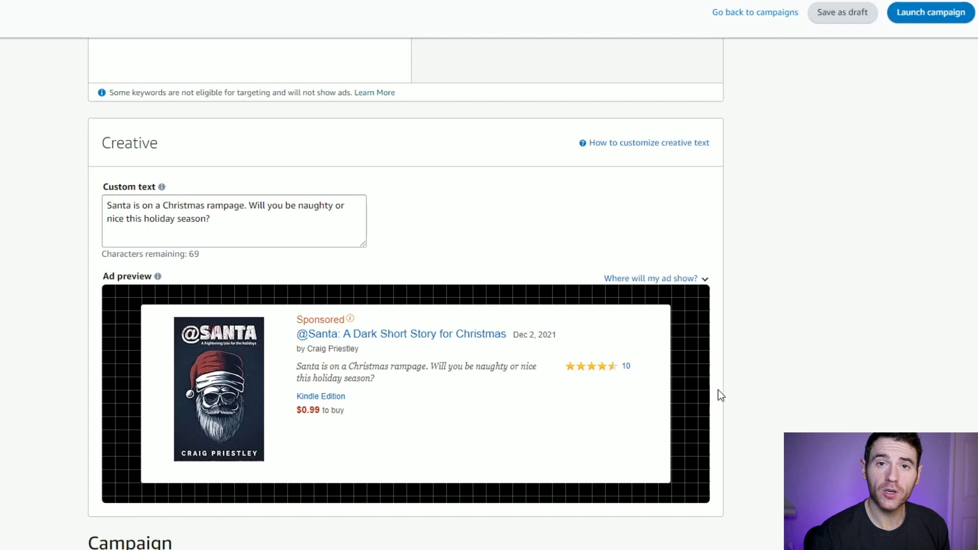
scroll(728, 385, down, 2)
scroll(730, 382, down, 6)
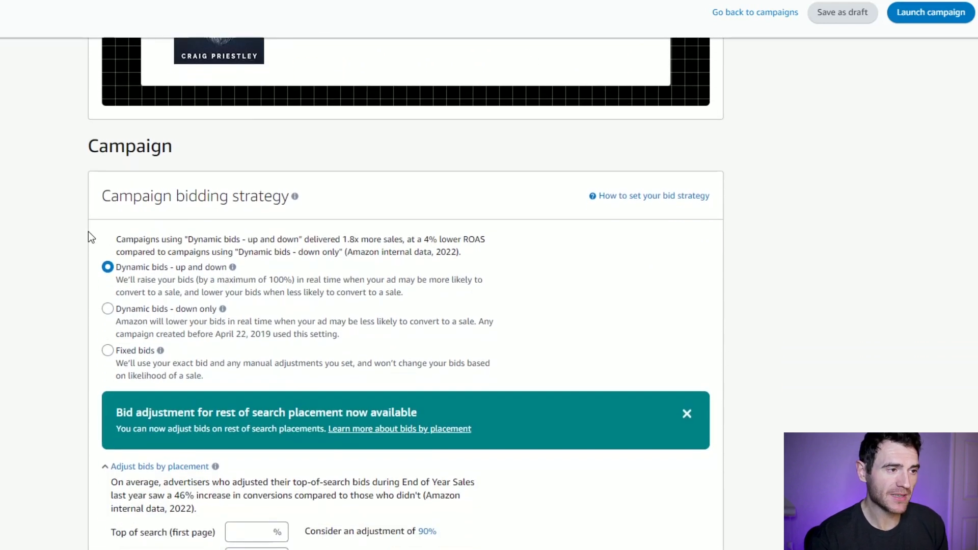
scroll(88, 232, down, 1)
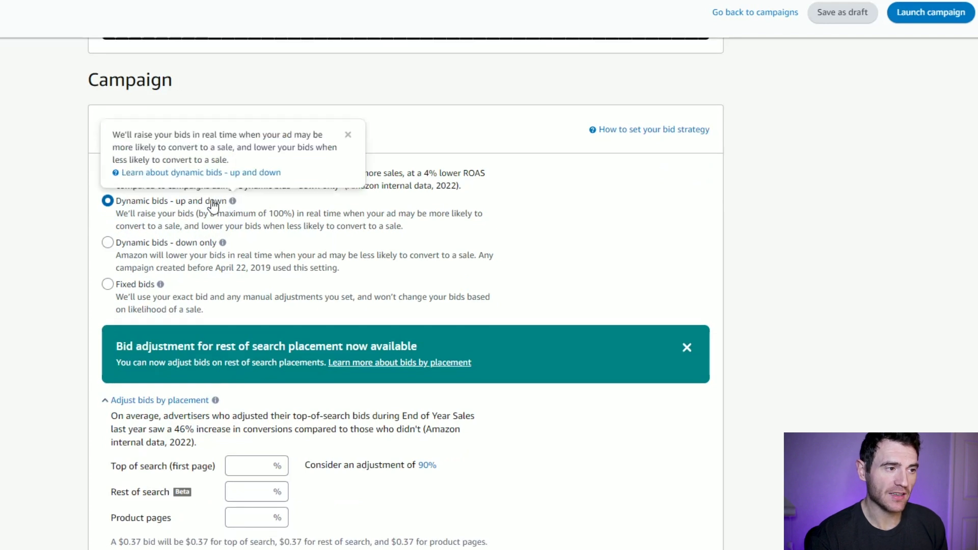
mouse_move(140, 291)
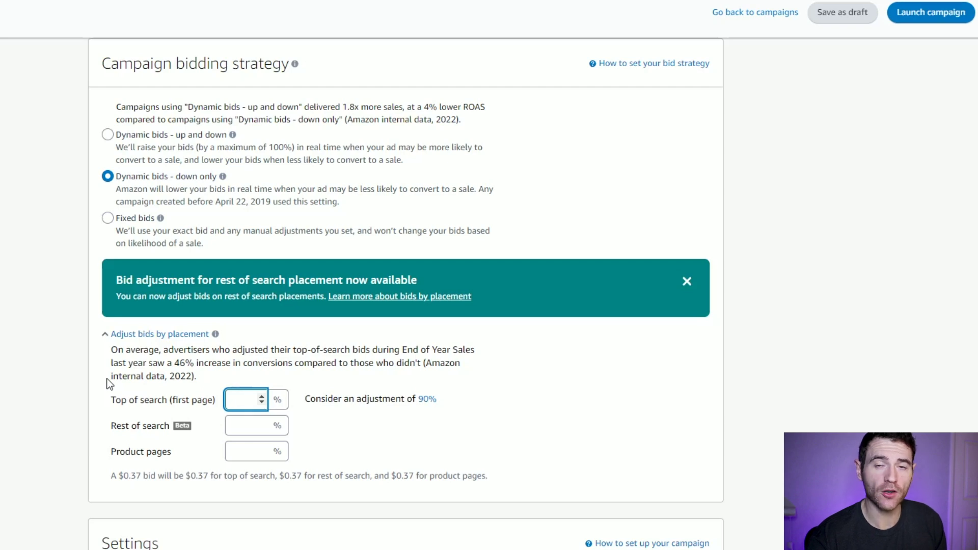
- Adjust Top of search (first page) bids by 50% and enter 'Santa Keyword' as the campaign name
text(50)
click(104, 390)
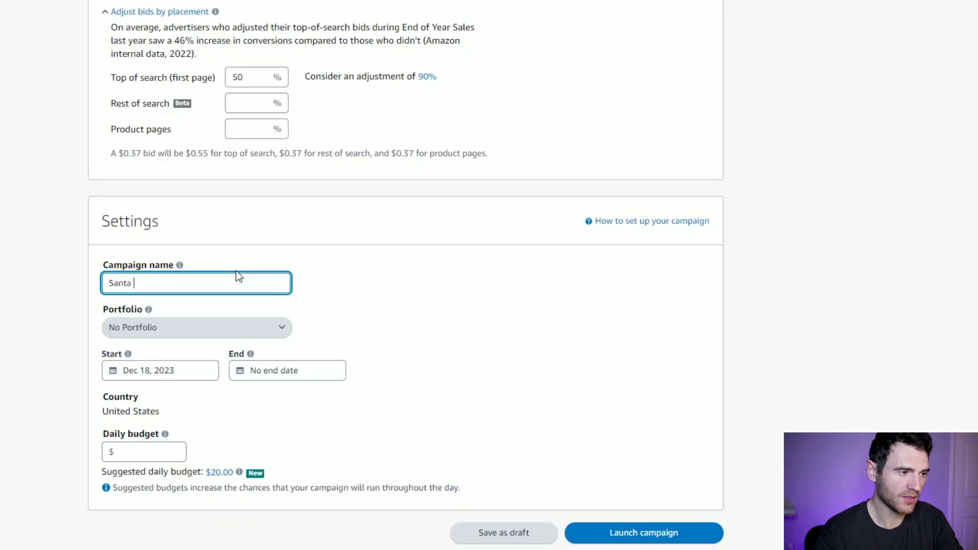
text(Keyword)
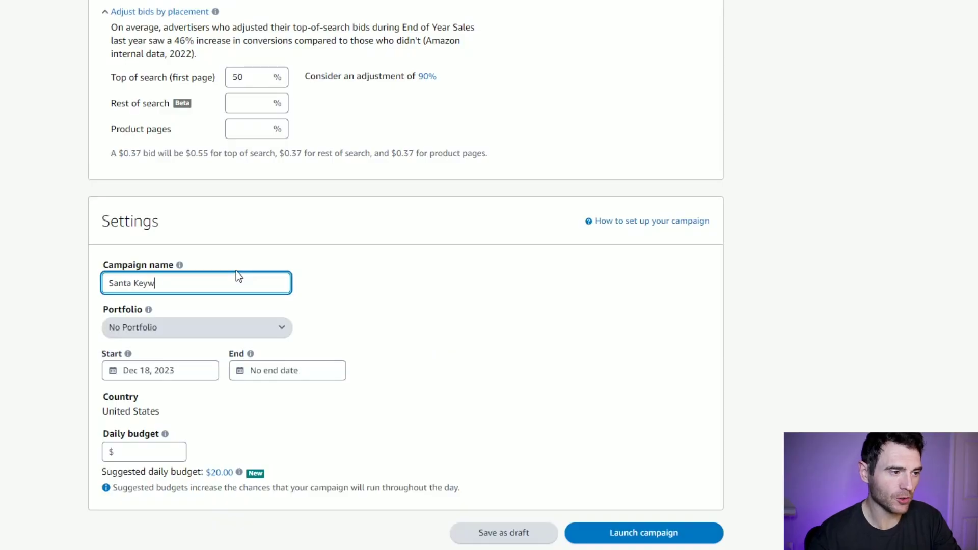
- Set the campaign end date to December 25, 2023
click(261, 376)
click(275, 399)
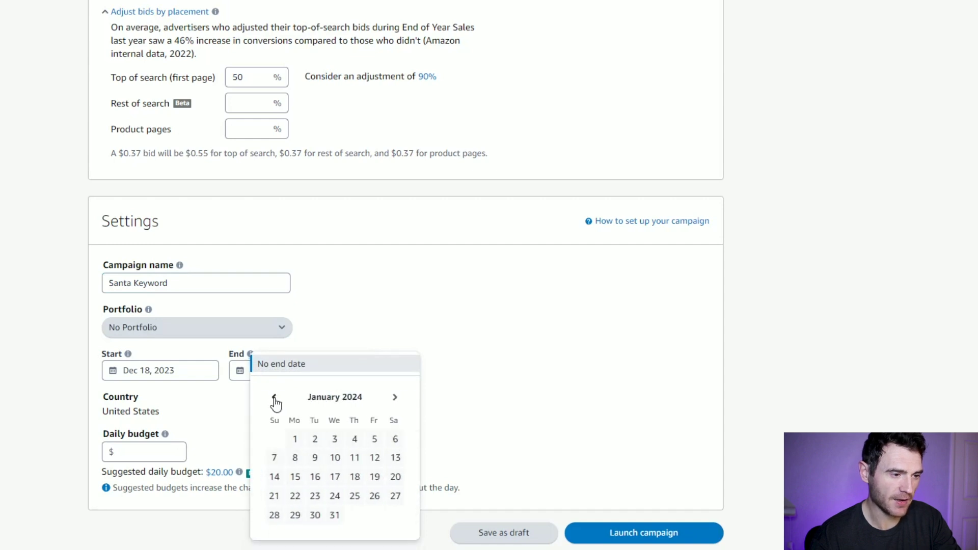
click(274, 399)
click(295, 515)
- Set a $10.00 daily budget and launch the campaign
click(162, 459)
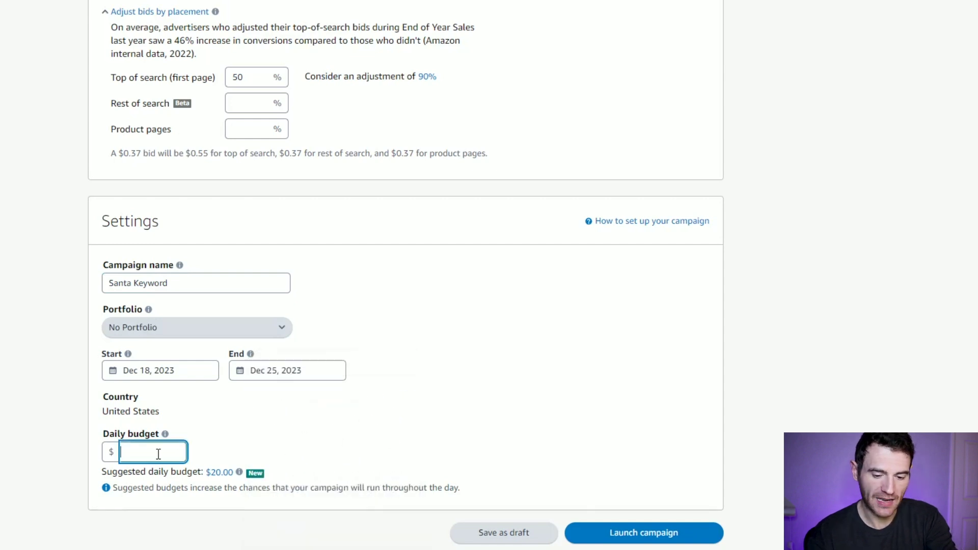
text(10)
click(550, 406)
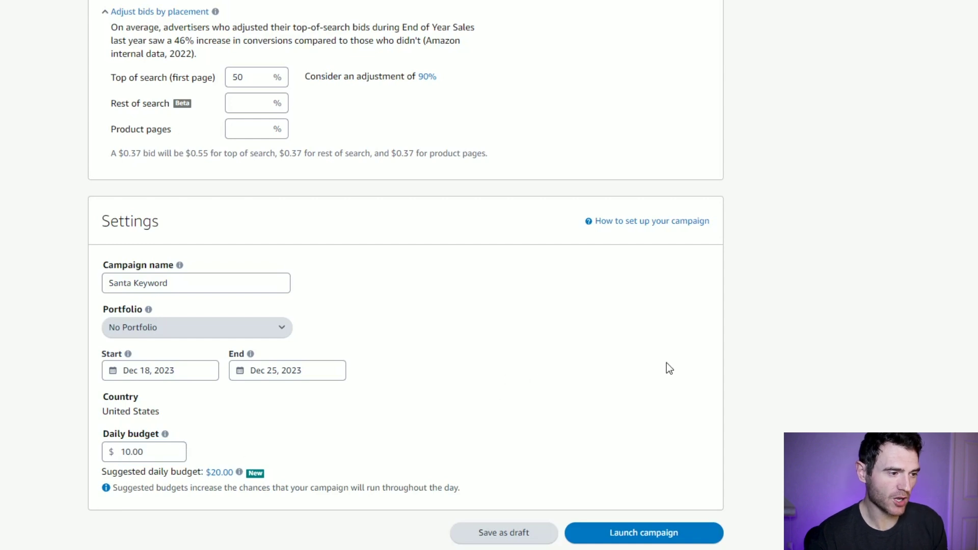
click(660, 535)
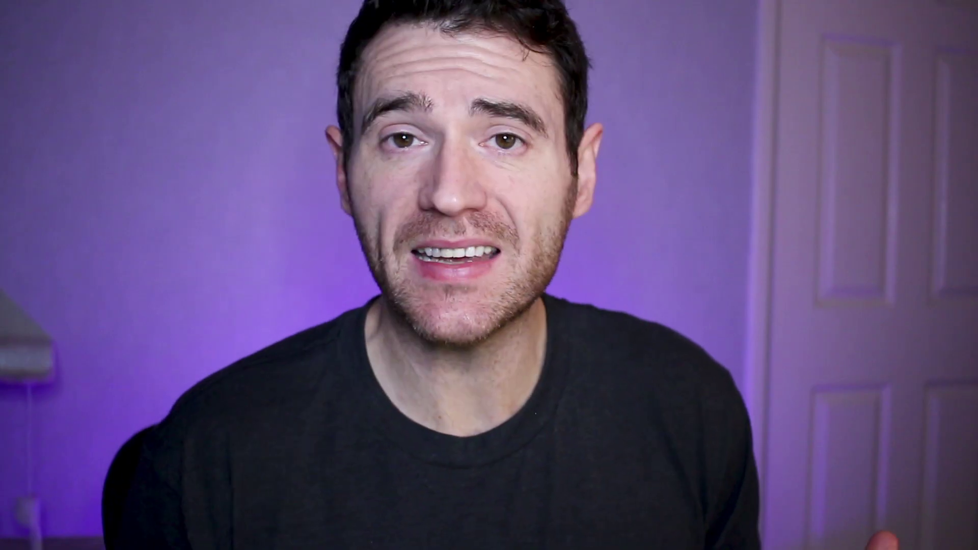